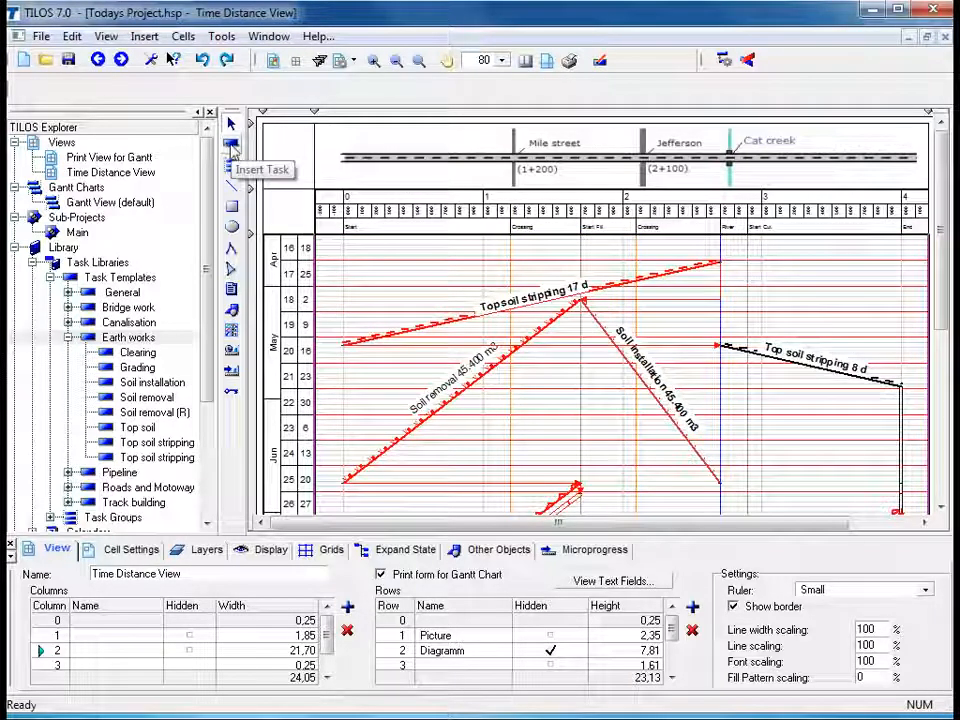
Step: Insert a Culvert task from the Canalisation templates at the river, from 2.700 to 2.750, running 28.04.2011 to 14.06.2011
{"action": "left_click", "coordinate": [231, 146]}
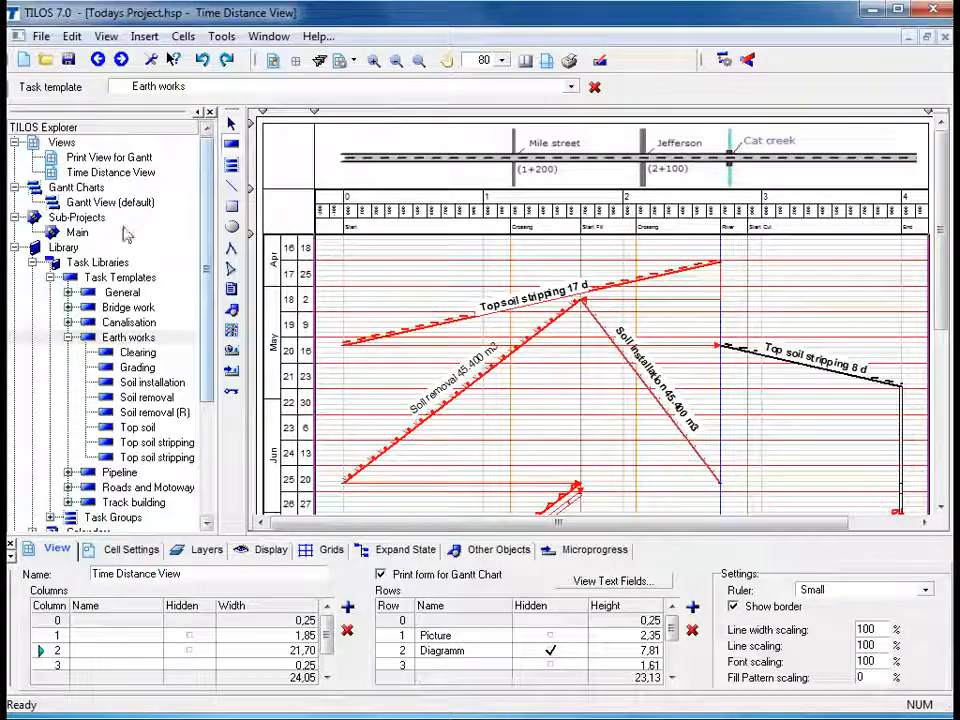
{"action": "left_click", "coordinate": [68, 323]}
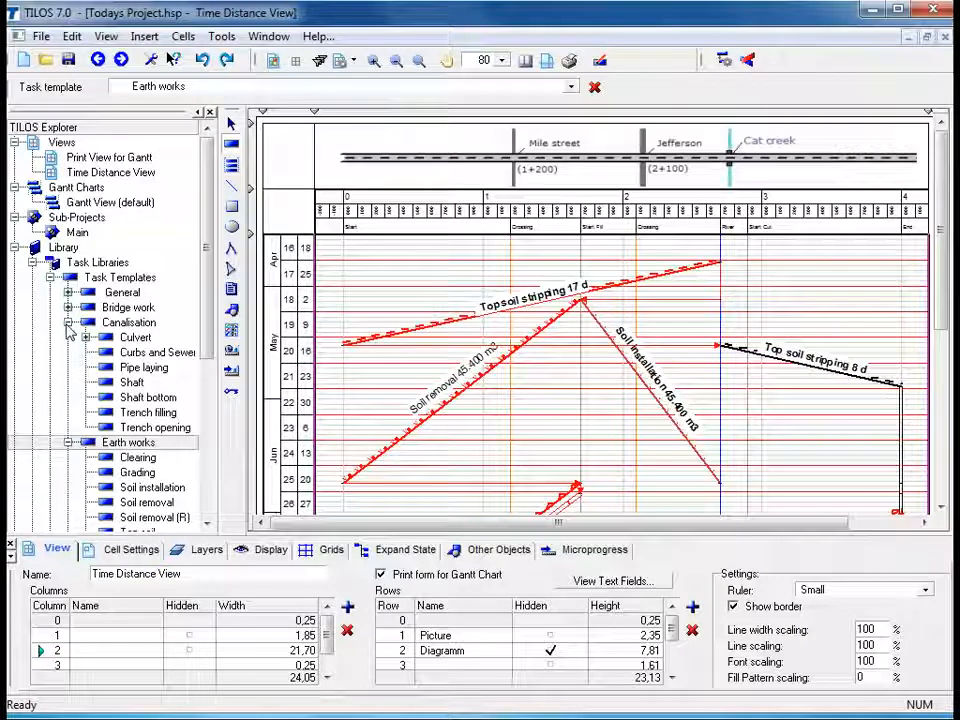
{"action": "left_click", "coordinate": [132, 338]}
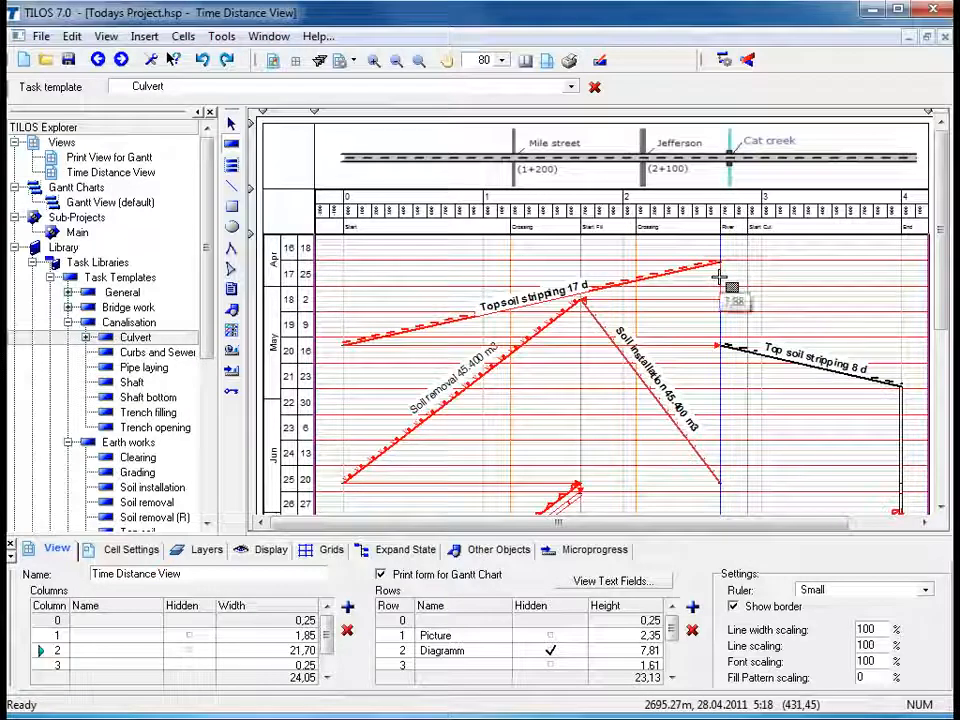
{"action": "left_click_drag", "start_coordinate": [720, 284], "coordinate": [723, 449]}
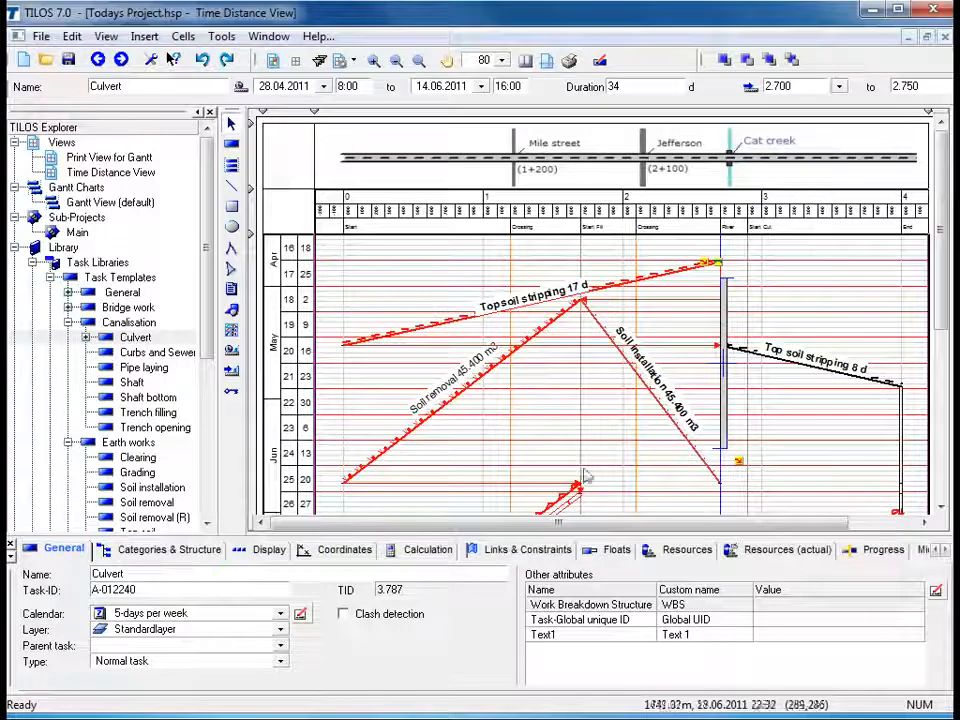
Step: Change the Culvert task's type to Summary task and open the summary in its own Gantt chart
{"action": "left_click", "coordinate": [282, 662]}
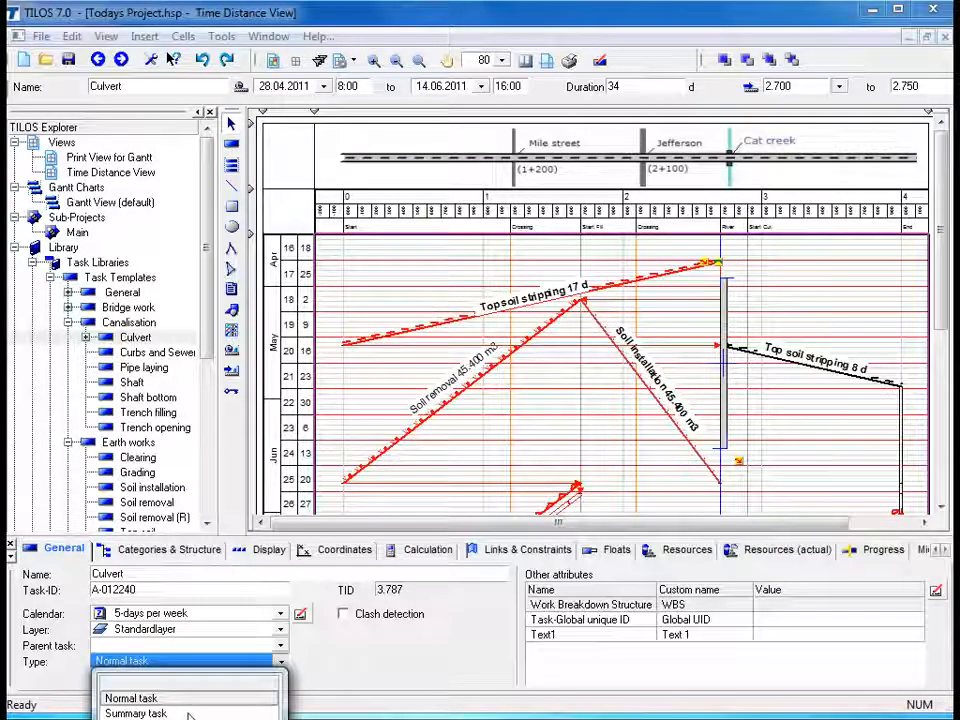
{"action": "left_click", "coordinate": [137, 713]}
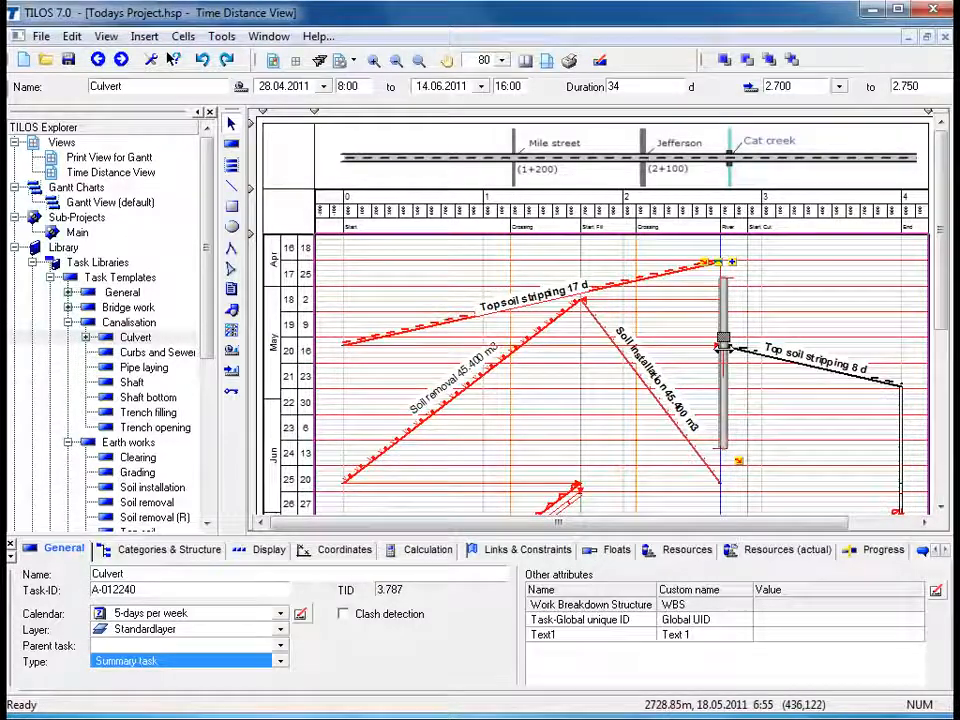
{"action": "right_click", "coordinate": [727, 355]}
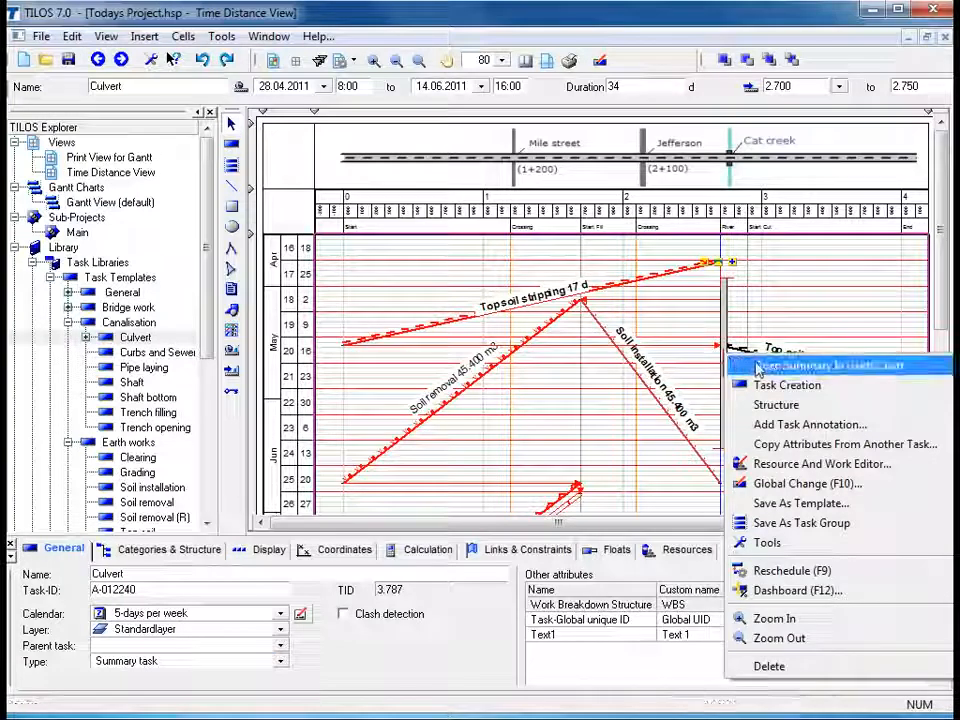
{"action": "left_click", "coordinate": [760, 368]}
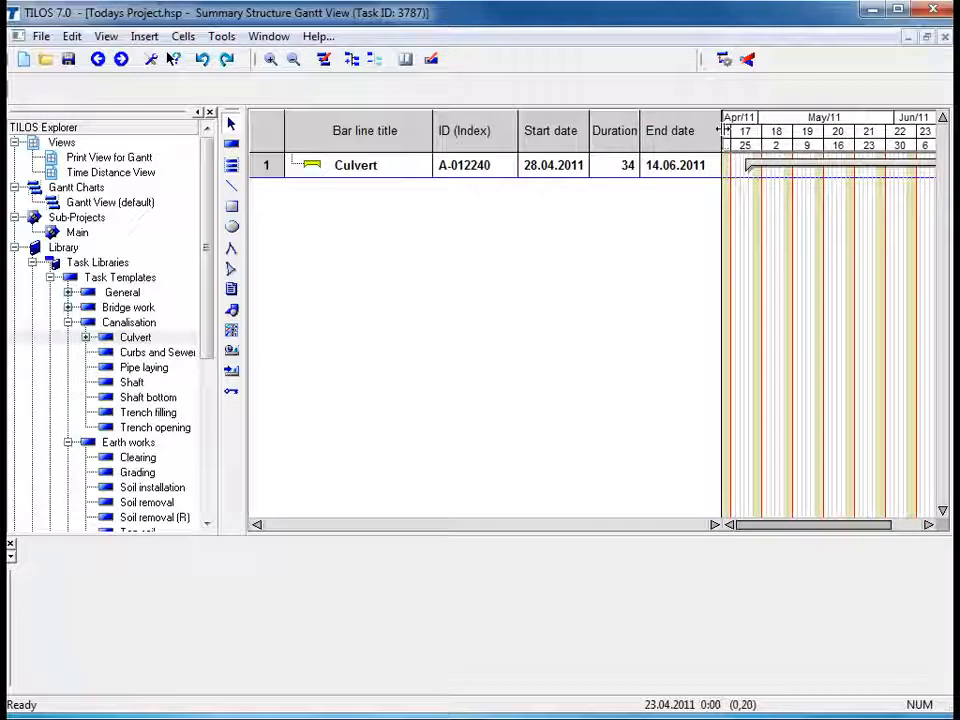
Step: Add Diversion (29.04.2011 to 05.05.2011), Foundation and Pipe Laying (20.05.2011 to 24.05.2011) subtasks on separate lines under the Culvert summary
{"action": "left_click_drag", "start_coordinate": [720, 128], "coordinate": [436, 136]}
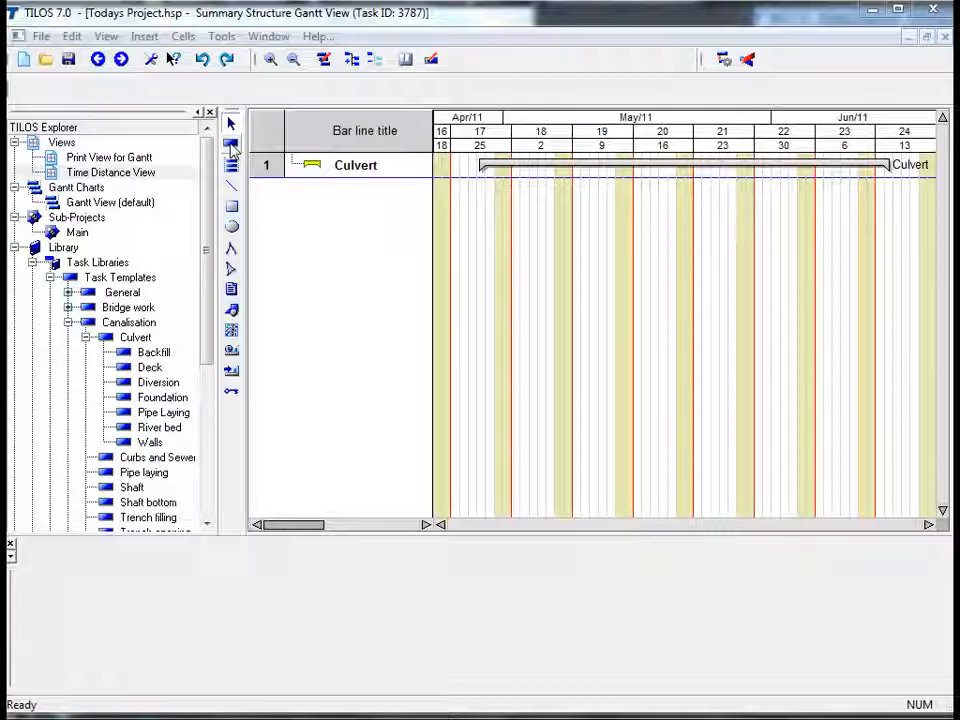
{"action": "left_click", "coordinate": [231, 147]}
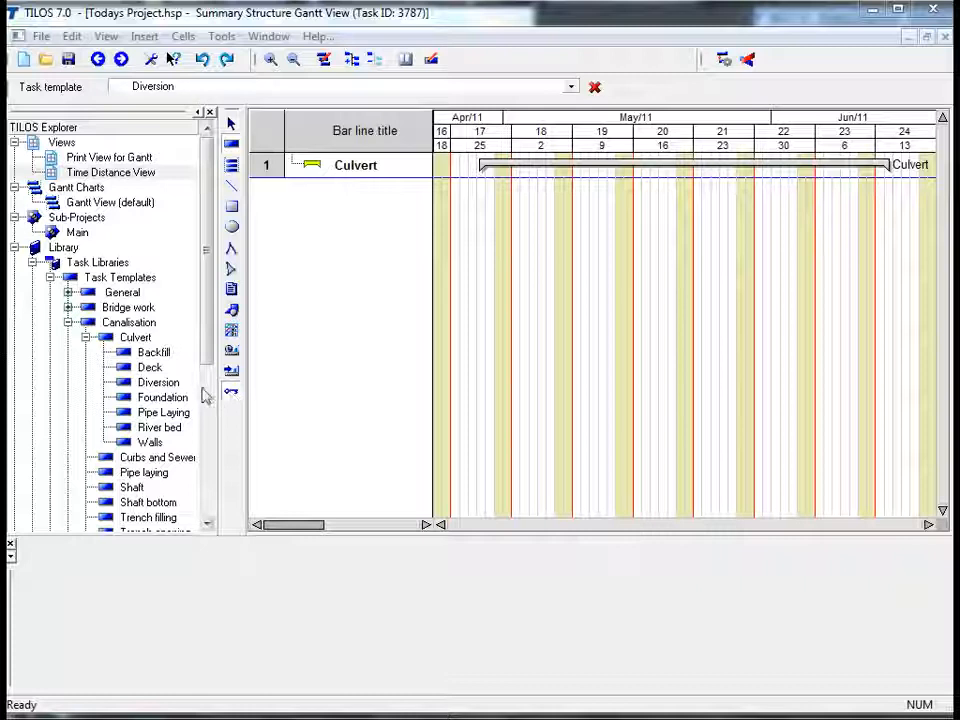
{"action": "left_click_drag", "start_coordinate": [172, 390], "coordinate": [544, 190]}
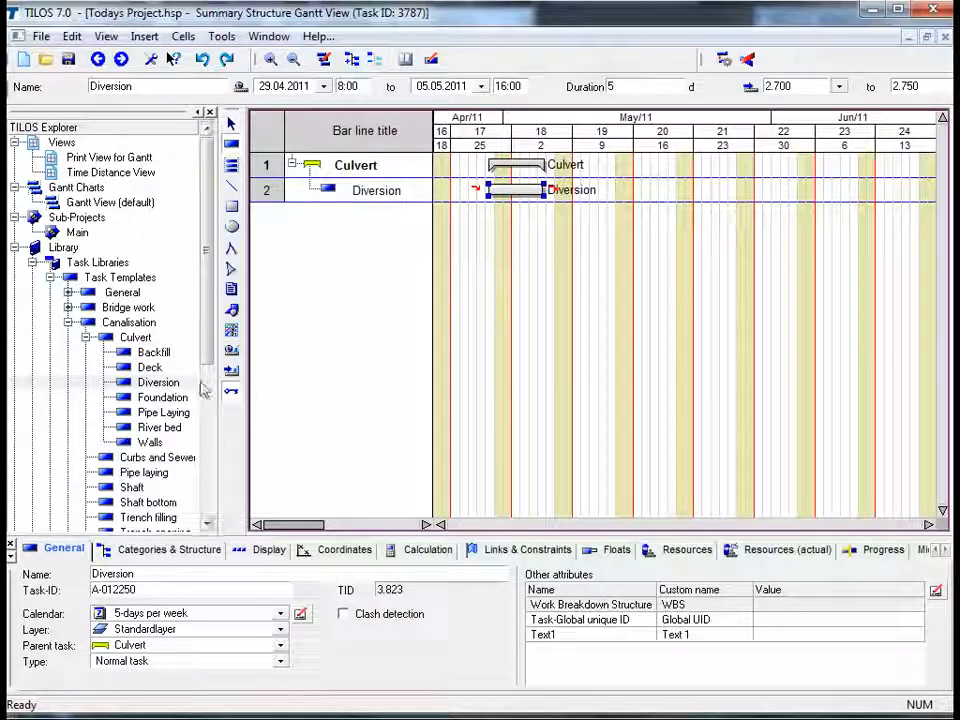
{"action": "left_click_drag", "start_coordinate": [176, 398], "coordinate": [657, 214]}
{"action": "left_click_drag", "start_coordinate": [160, 412], "coordinate": [716, 238]}
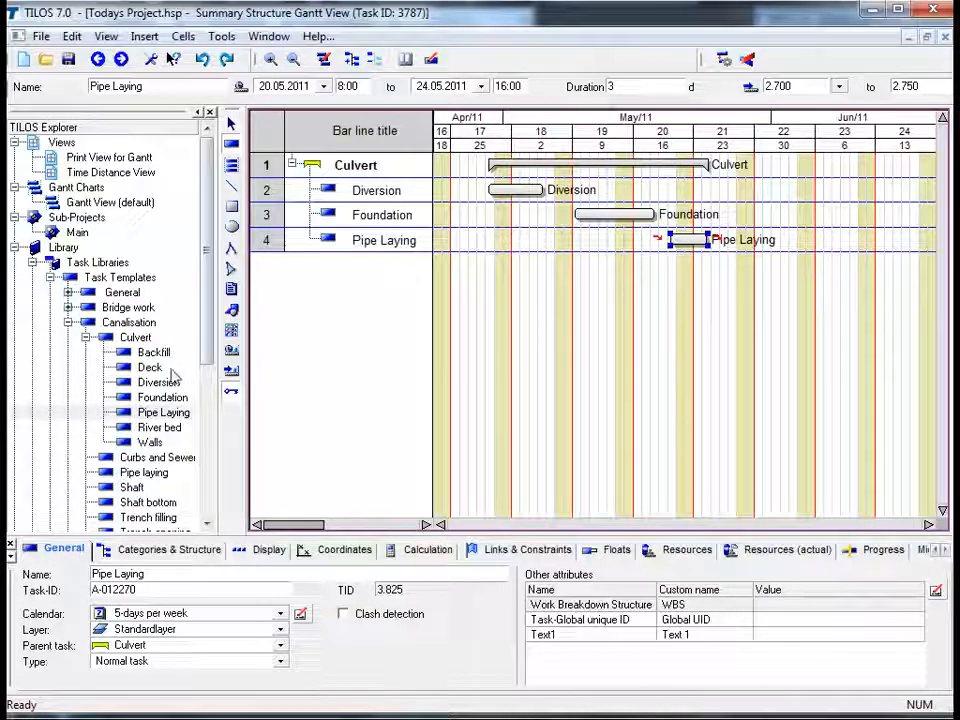
Step: Add a second Diversion from 27.05.2011 to 01.06.2011 on the existing Diversion line and a Backfill subtask from 03.06.2011 to 13.06.2011
{"action": "left_click_drag", "start_coordinate": [162, 383], "coordinate": [781, 196]}
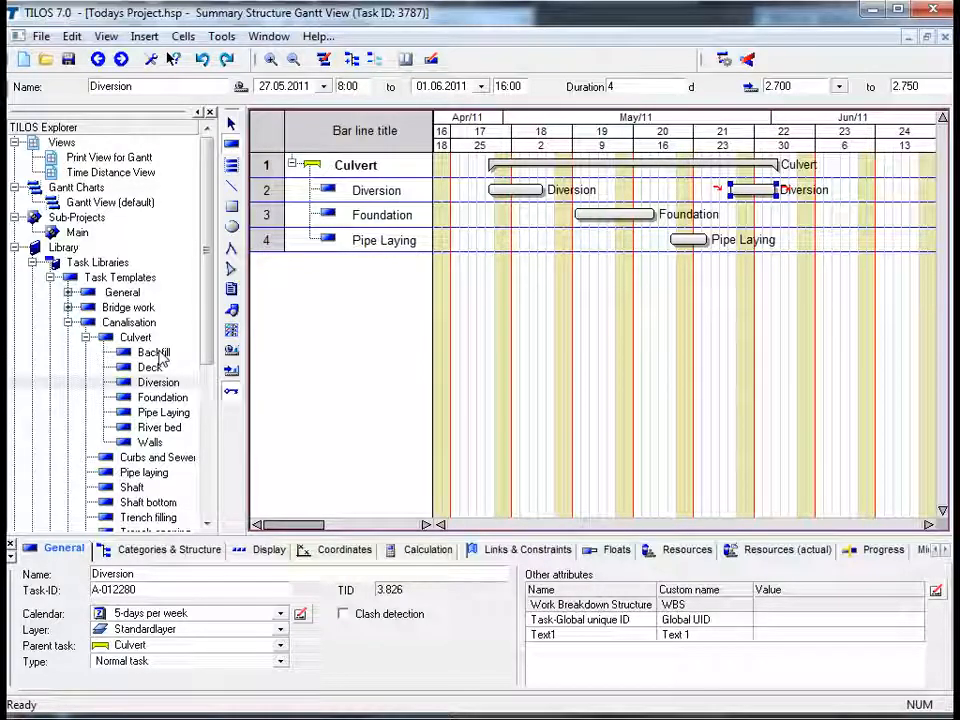
{"action": "left_click", "coordinate": [155, 354]}
{"action": "left_click_drag", "start_coordinate": [338, 355], "coordinate": [883, 266]}
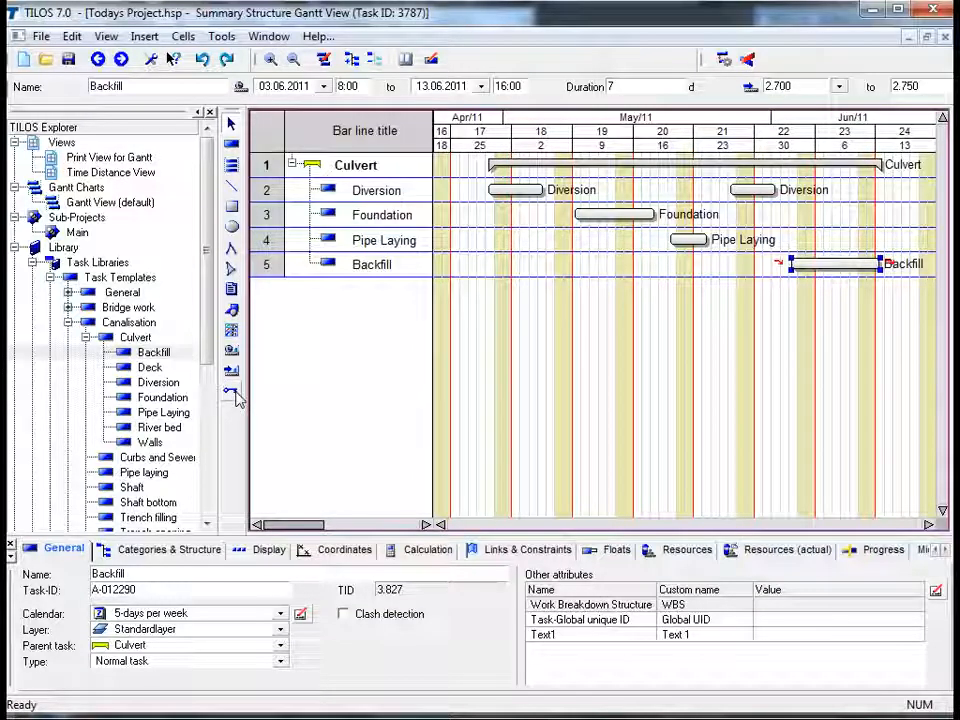
{"action": "left_click", "coordinate": [688, 344]}
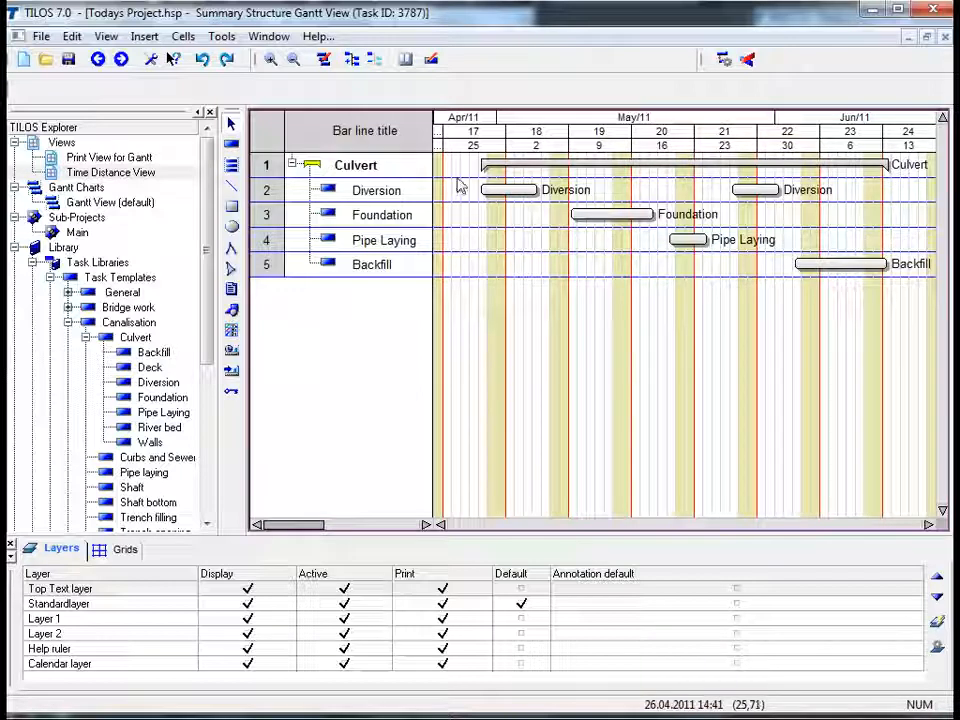
Step: Link all unlinked Culvert subtasks in sequence from the first Diversion to Backfill
{"action": "left_click_drag", "start_coordinate": [458, 185], "coordinate": [907, 296]}
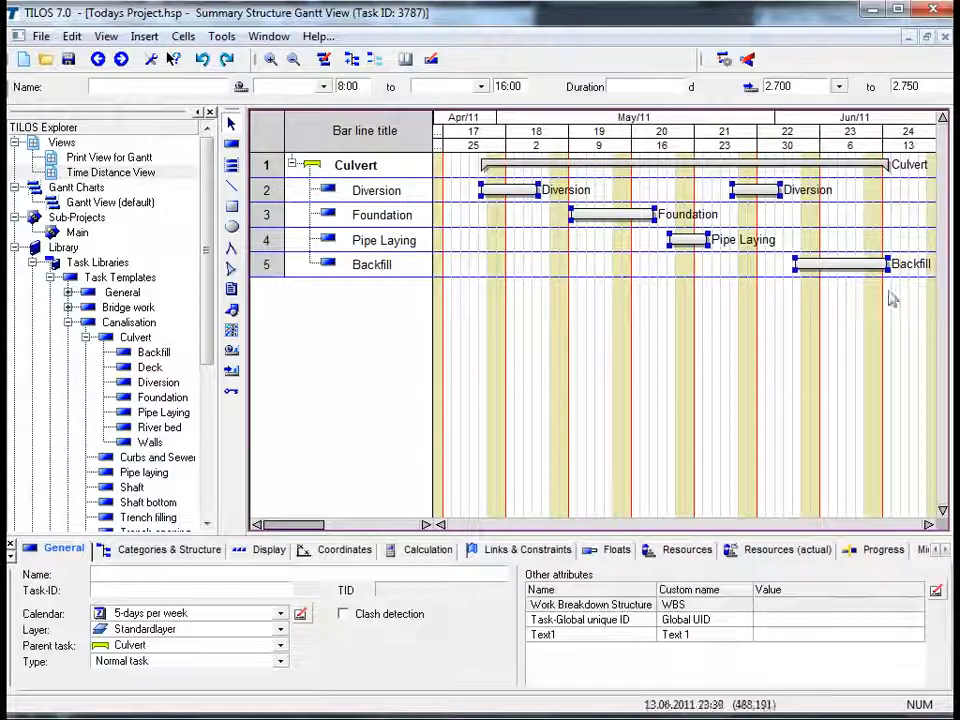
{"action": "right_click", "coordinate": [477, 317]}
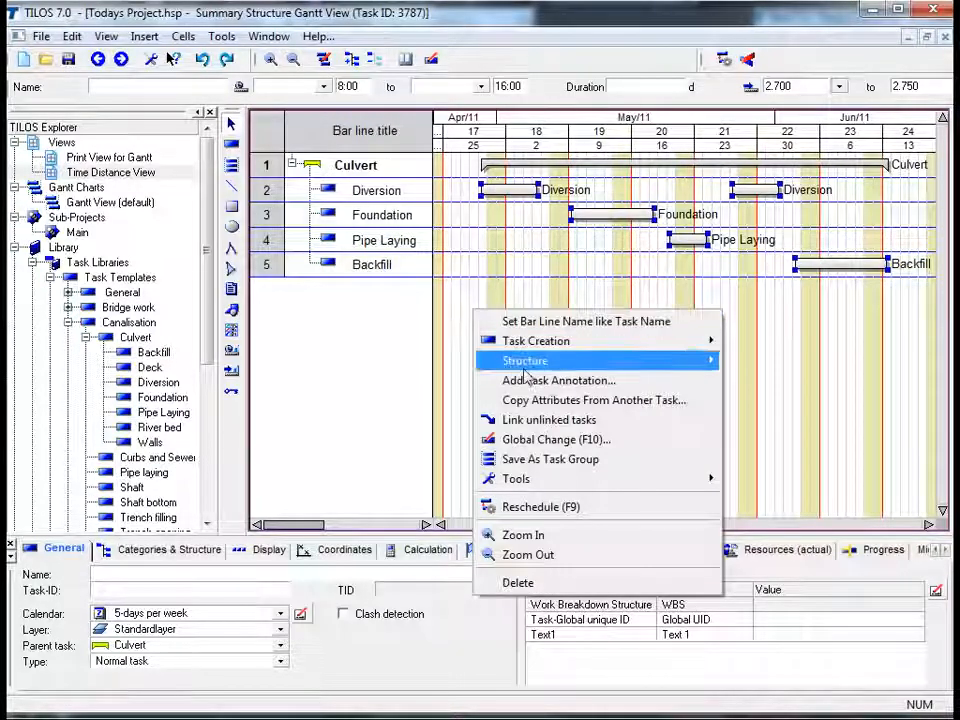
{"action": "left_click", "coordinate": [527, 422]}
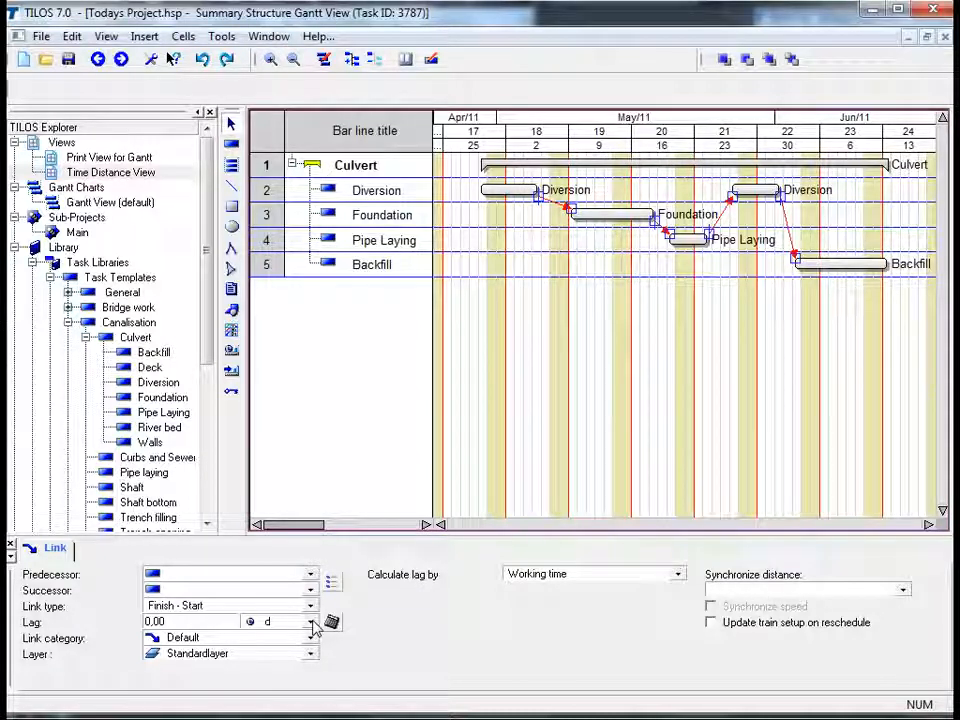
{"action": "left_click", "coordinate": [484, 363]}
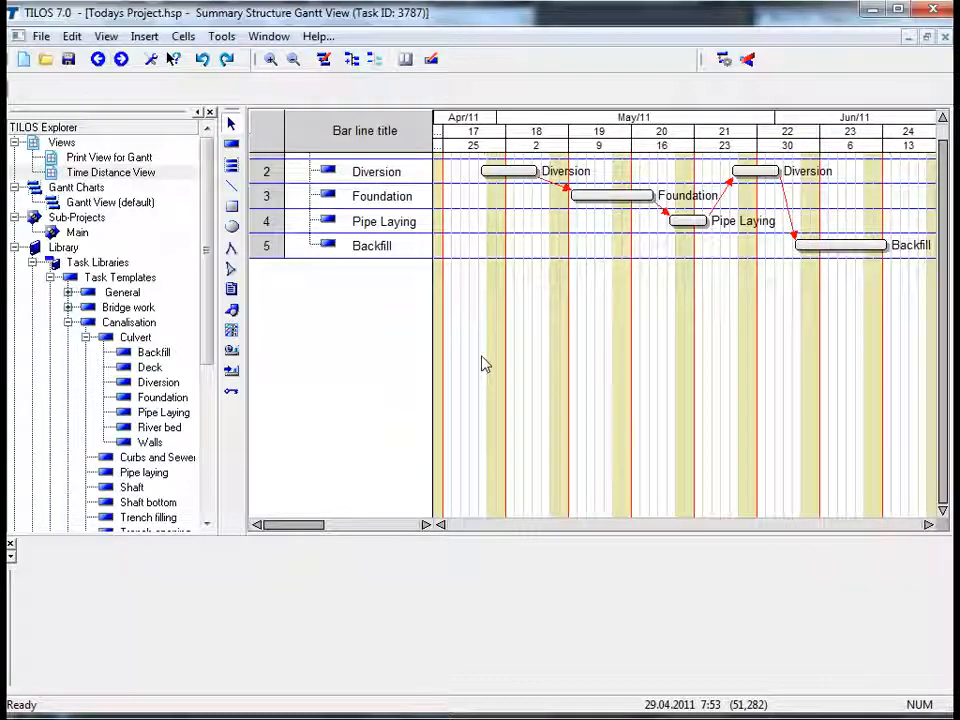
Step: Tile the summary Gantt view and the Time Distance View horizontally and bring the Culvert bar into view
{"action": "left_click", "coordinate": [270, 37]}
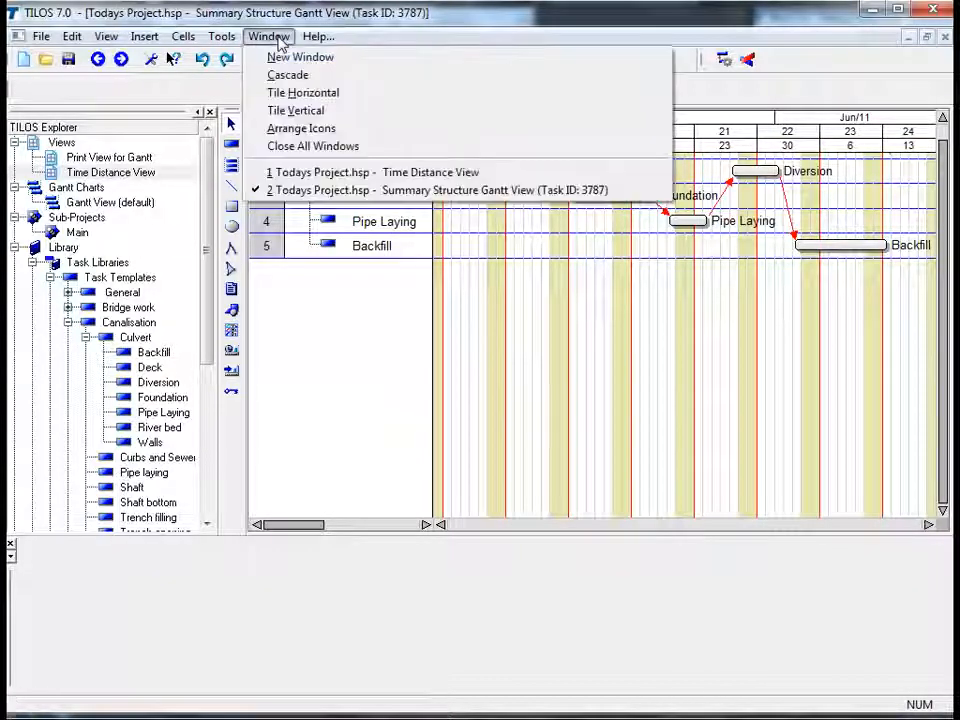
{"action": "left_click", "coordinate": [290, 98]}
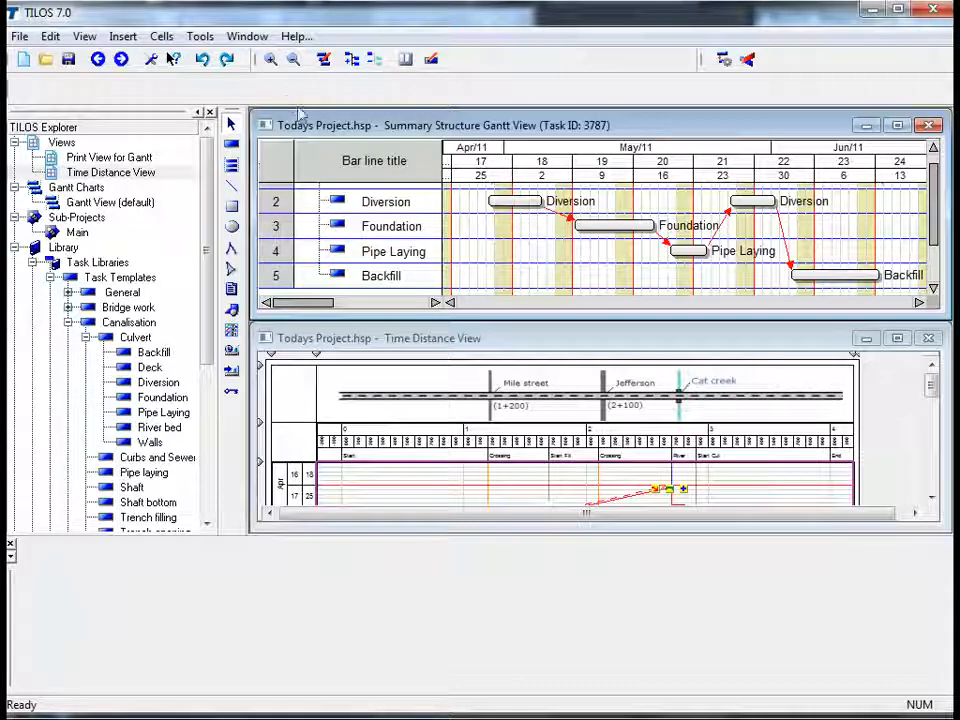
{"action": "left_click", "coordinate": [590, 349]}
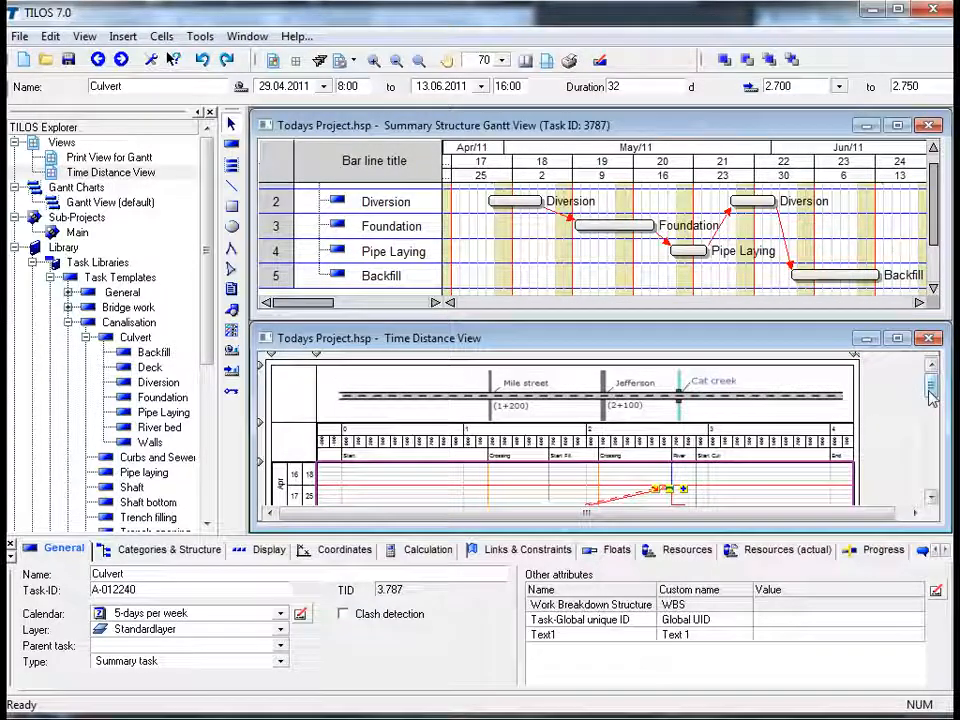
{"action": "left_click_drag", "start_coordinate": [928, 394], "coordinate": [933, 420]}
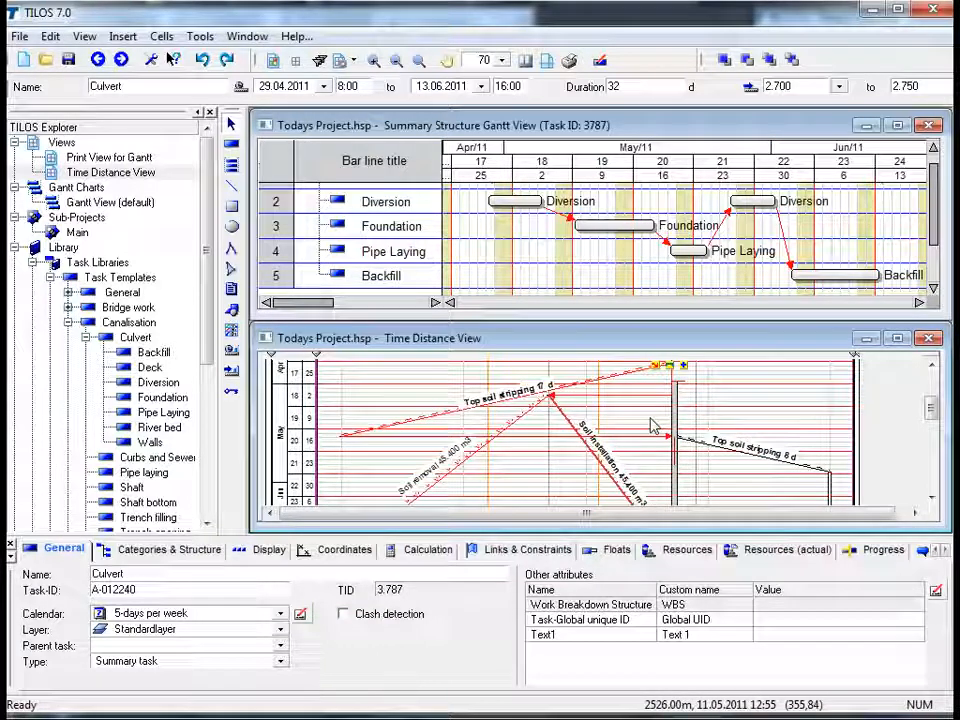
{"action": "left_click", "coordinate": [739, 413]}
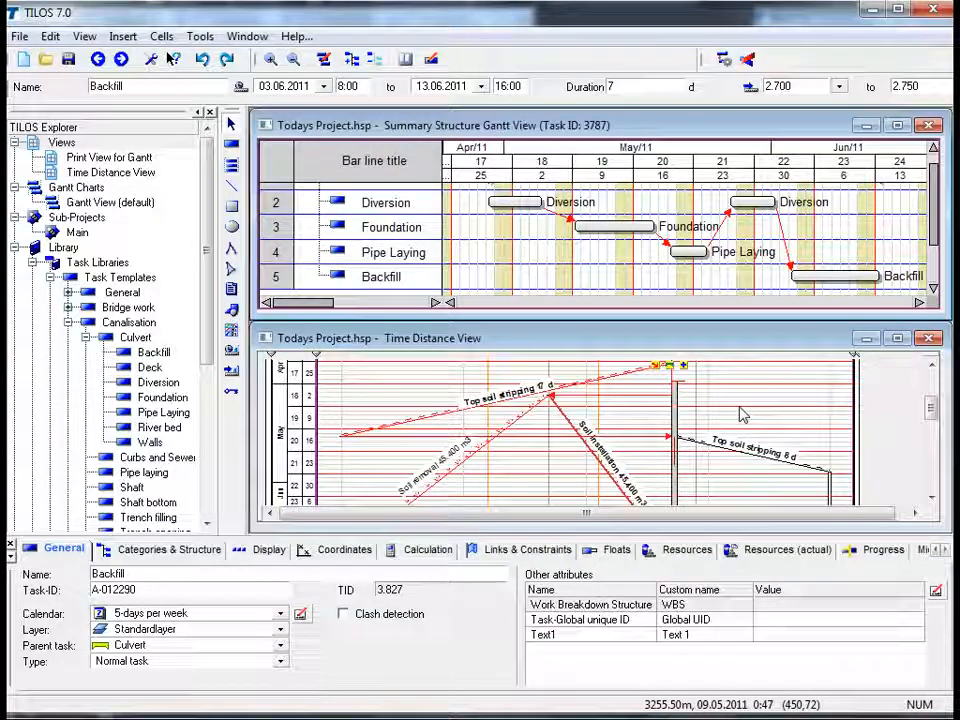
{"action": "left_click", "coordinate": [741, 290]}
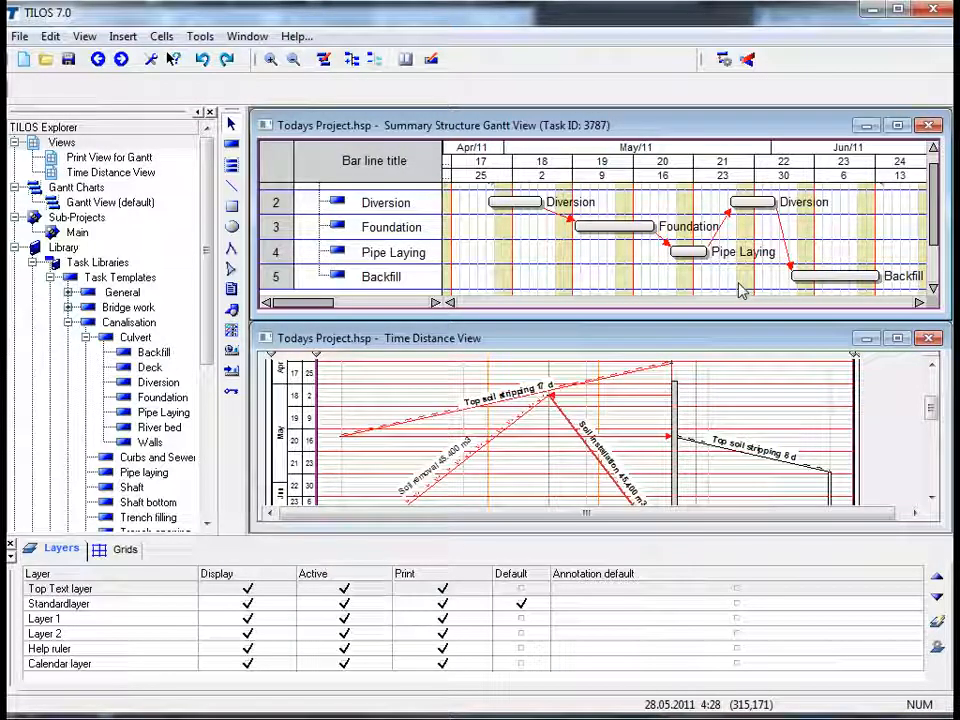
{"action": "left_click", "coordinate": [830, 276]}
{"action": "mouse_move", "coordinate": [830, 276]}
{"action": "left_mouse_down"}
{"action": "mouse_move", "coordinate": [732, 281]}
{"action": "mouse_move", "coordinate": [828, 275]}
{"action": "mouse_move", "coordinate": [822, 280]}
{"action": "left_mouse_up"}
{"action": "left_click_drag", "start_coordinate": [810, 284], "coordinate": [831, 282]}
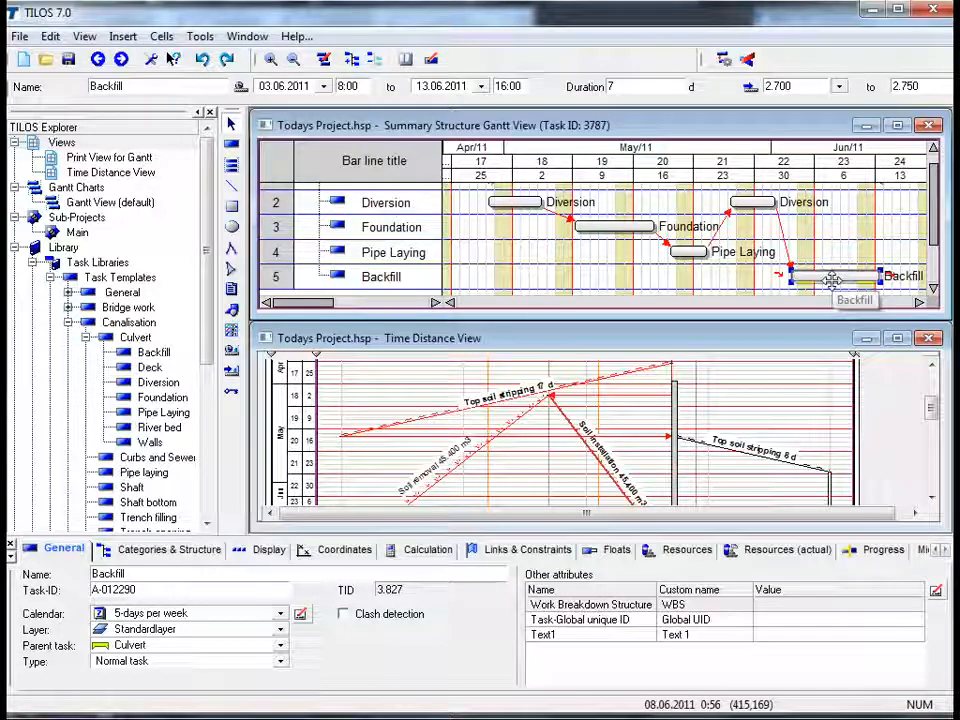
{"action": "left_click", "coordinate": [738, 292]}
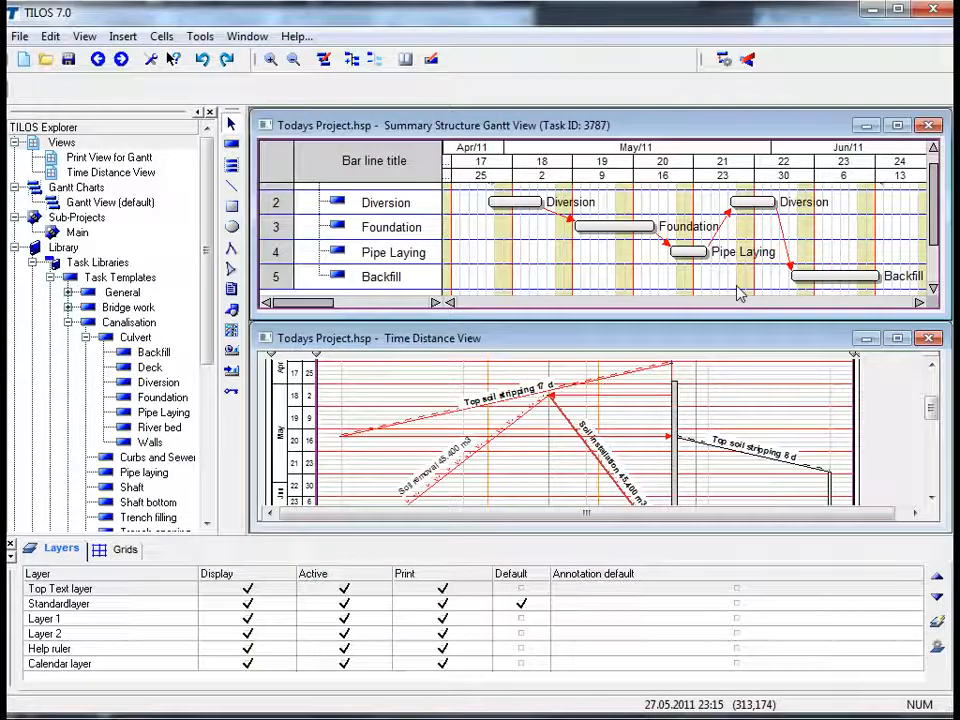
Step: Expand the Culvert summary in the Time Distance View to show its linked subtasks and check the Backfill task
{"action": "left_click", "coordinate": [755, 407]}
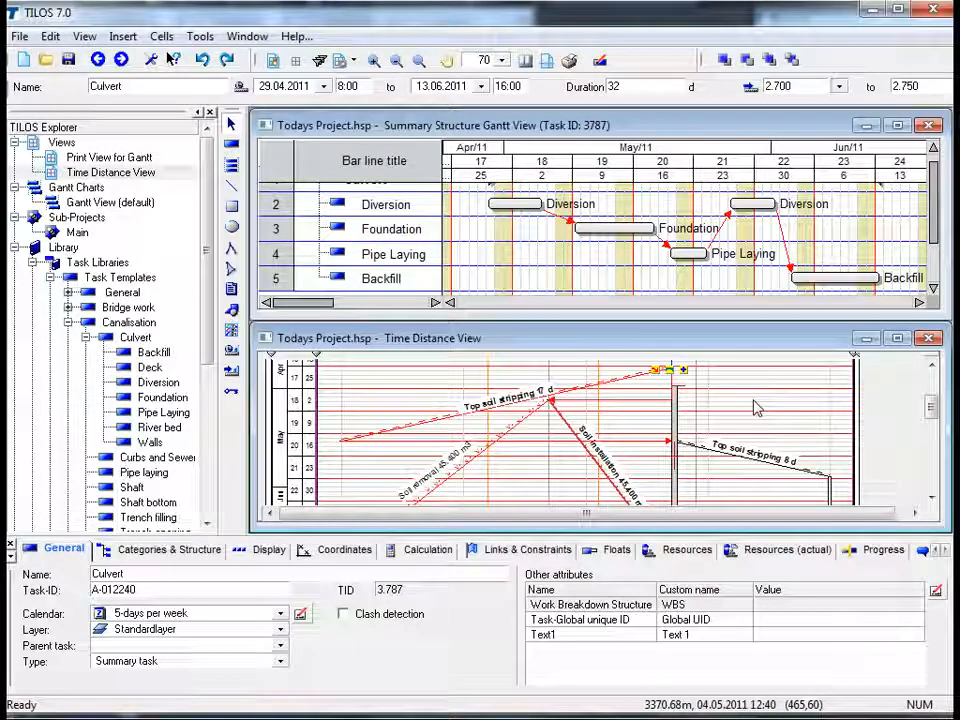
{"action": "left_click", "coordinate": [685, 378]}
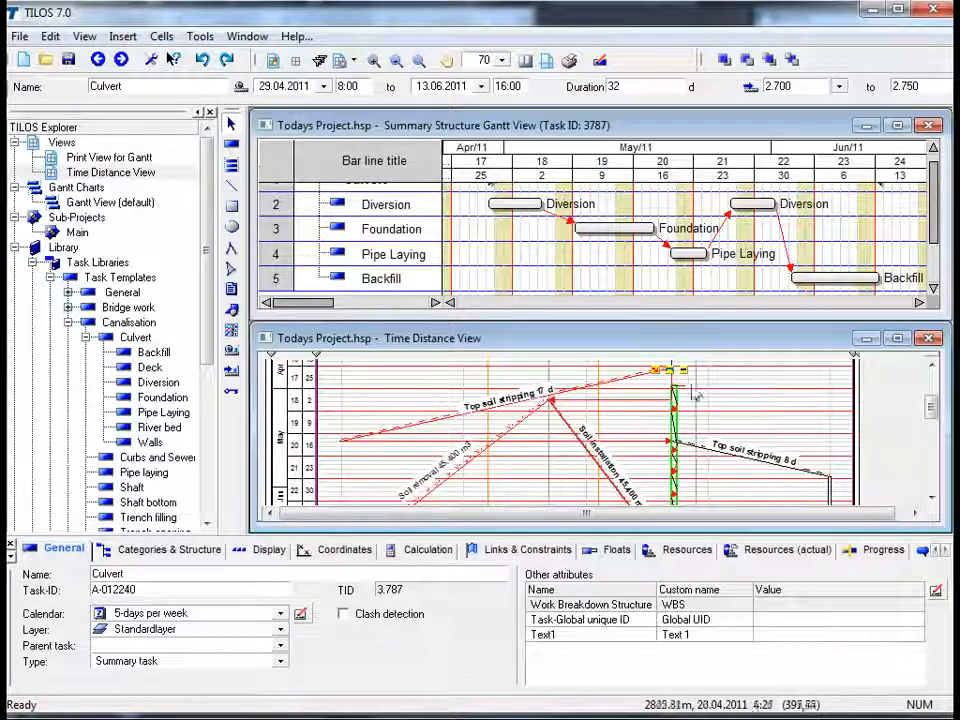
{"action": "left_click", "coordinate": [702, 402]}
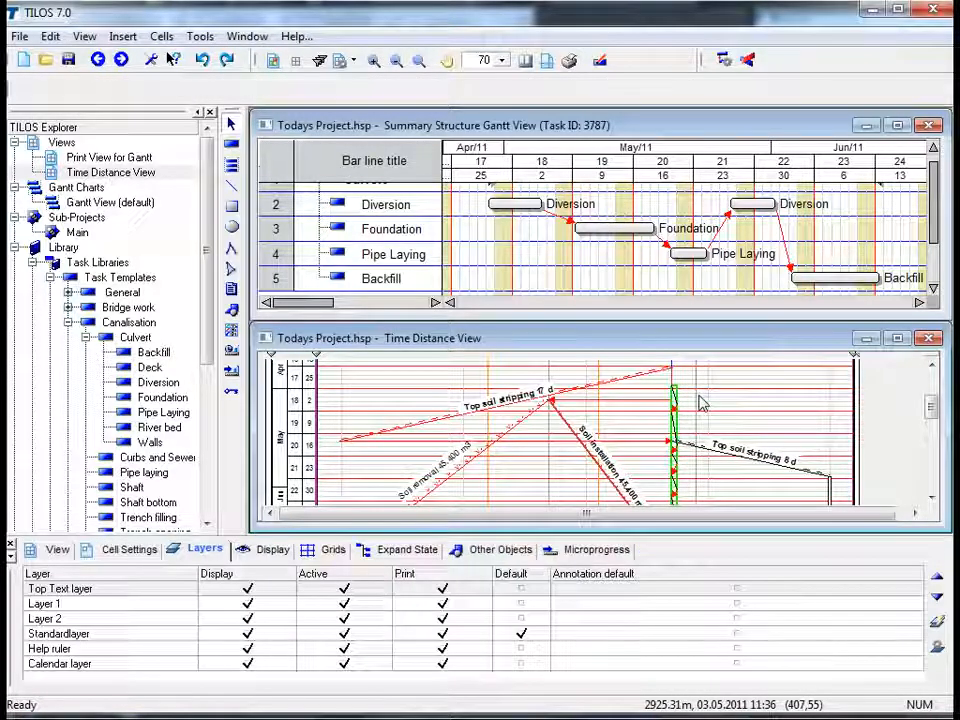
{"action": "scroll", "coordinate": [700, 402], "scroll_direction": "down", "scroll_amount": 1}
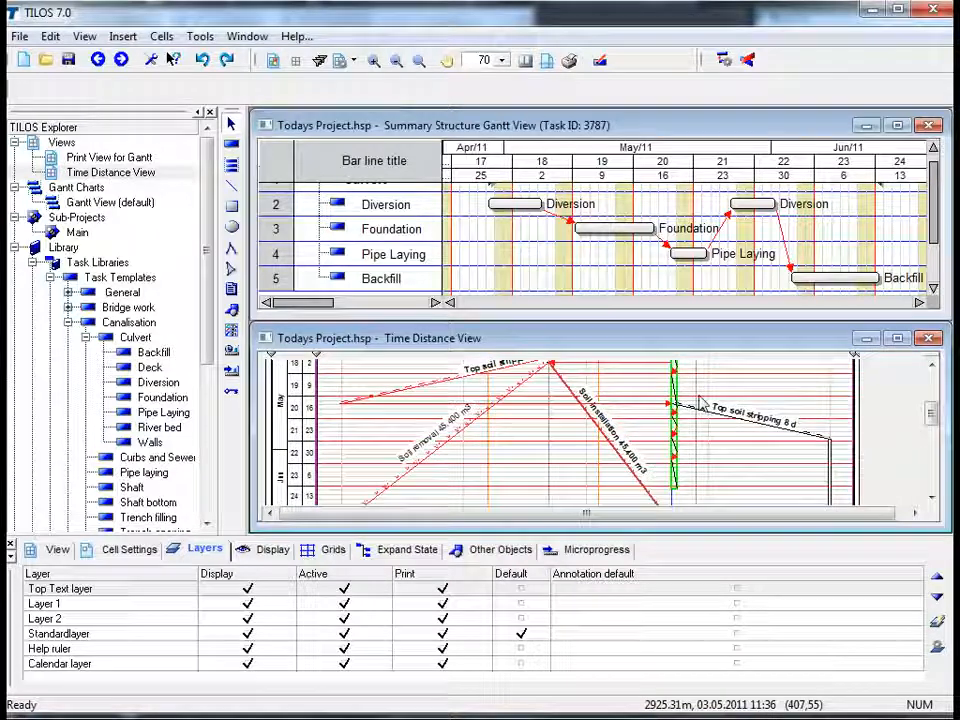
{"action": "left_click", "coordinate": [672, 476]}
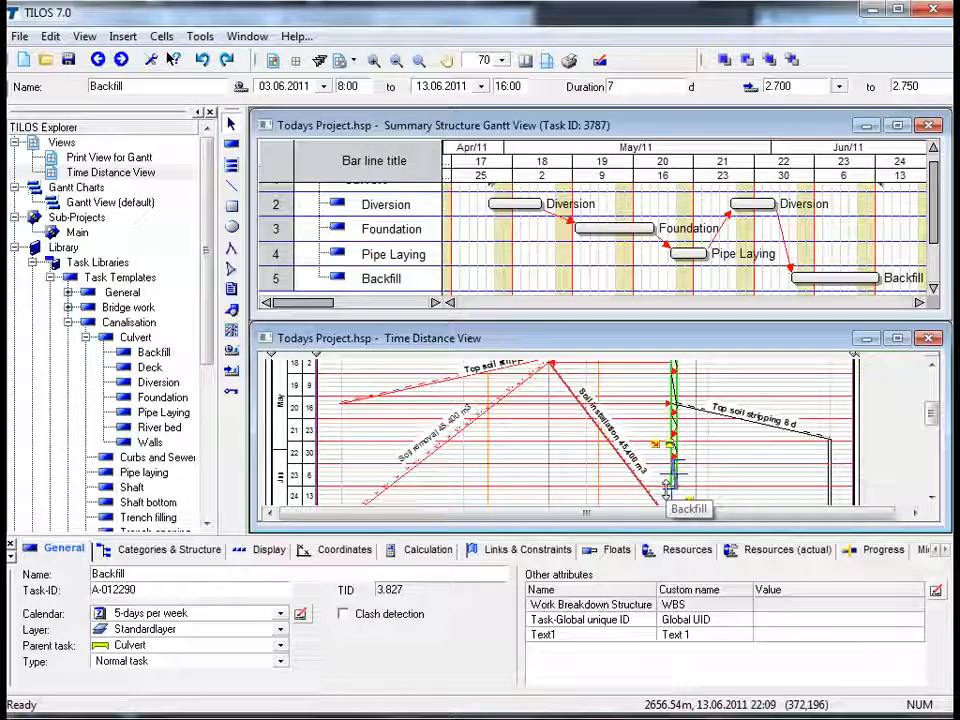
{"action": "mouse_move", "coordinate": [666, 487]}
{"action": "left_mouse_down"}
{"action": "mouse_move", "coordinate": [666, 463]}
{"action": "mouse_move", "coordinate": [664, 488]}
{"action": "left_mouse_up"}
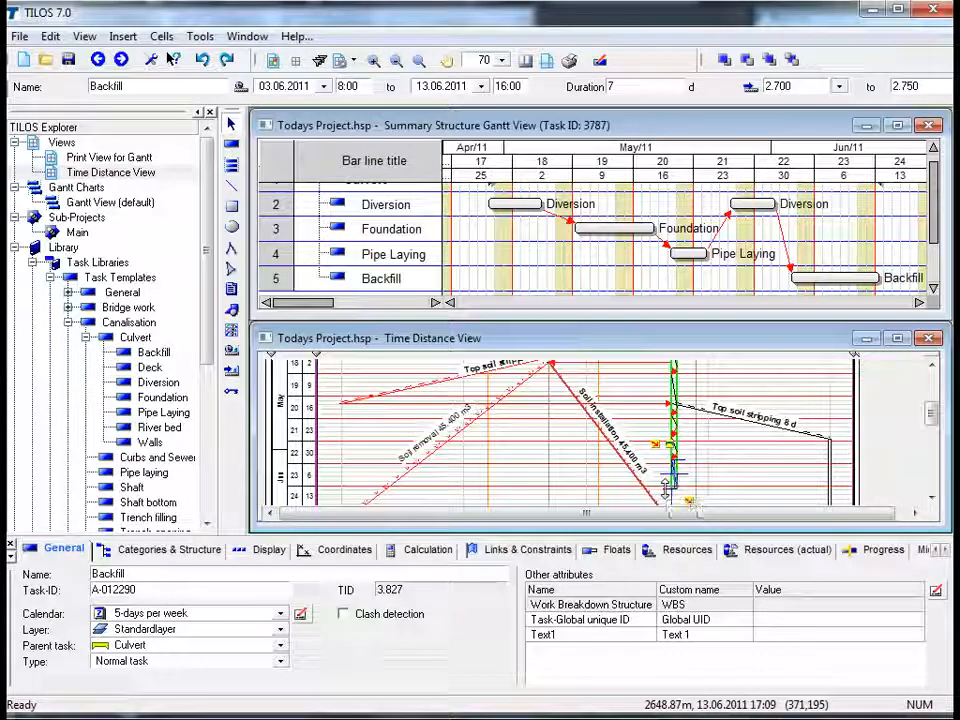
{"action": "left_click", "coordinate": [728, 478]}
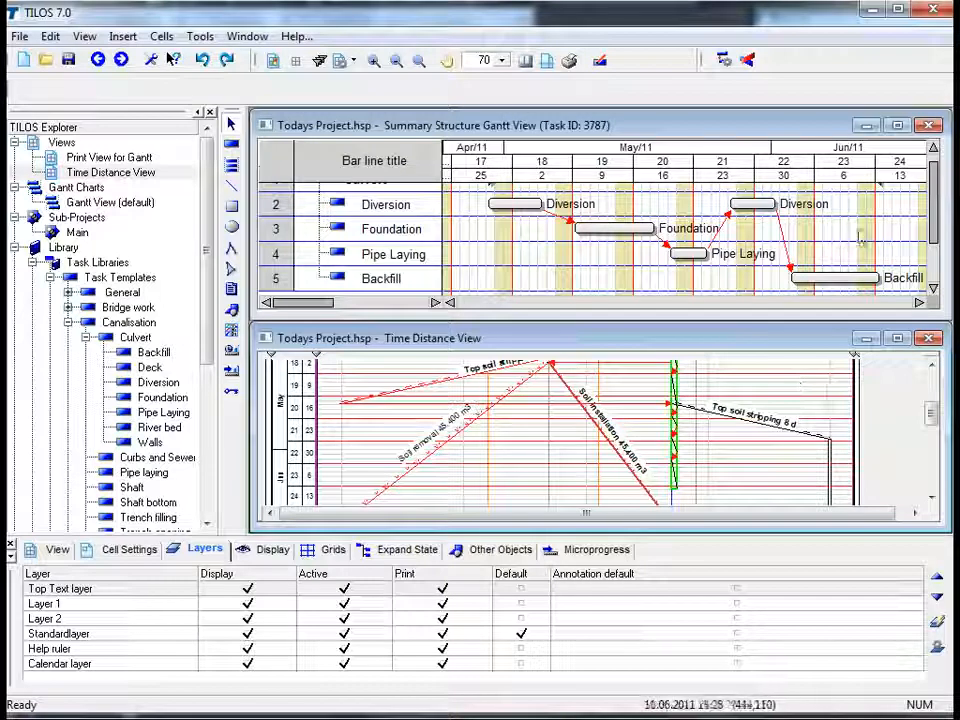
Step: Close the summary structure Gantt view and maximize the Time Distance View
{"action": "left_click", "coordinate": [929, 125]}
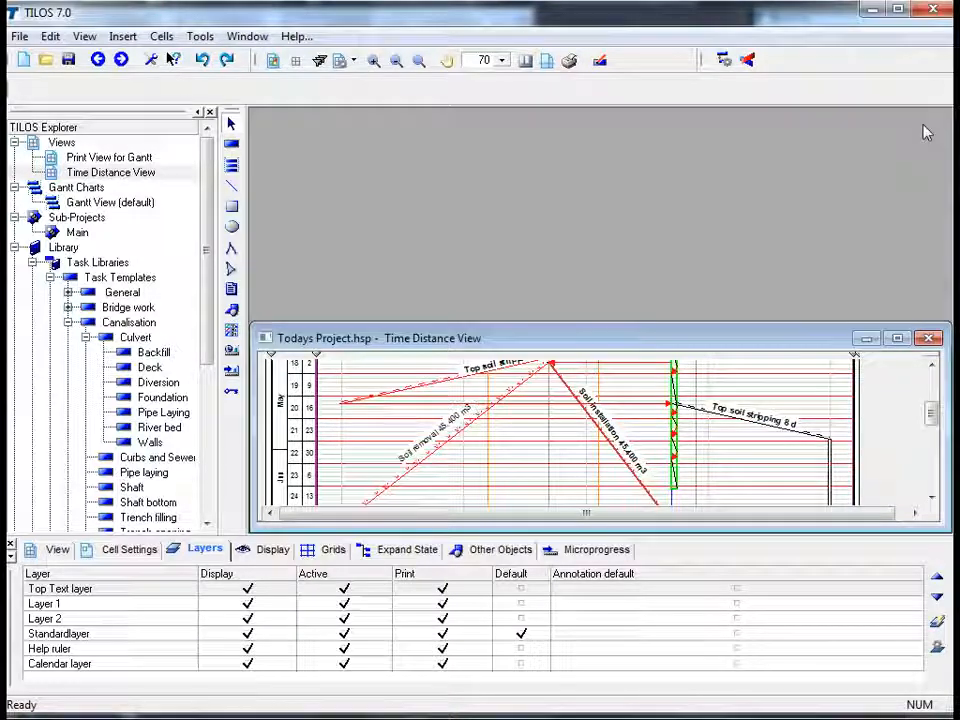
{"action": "left_click", "coordinate": [899, 339]}
{"action": "left_click_drag", "start_coordinate": [944, 330], "coordinate": [936, 216]}
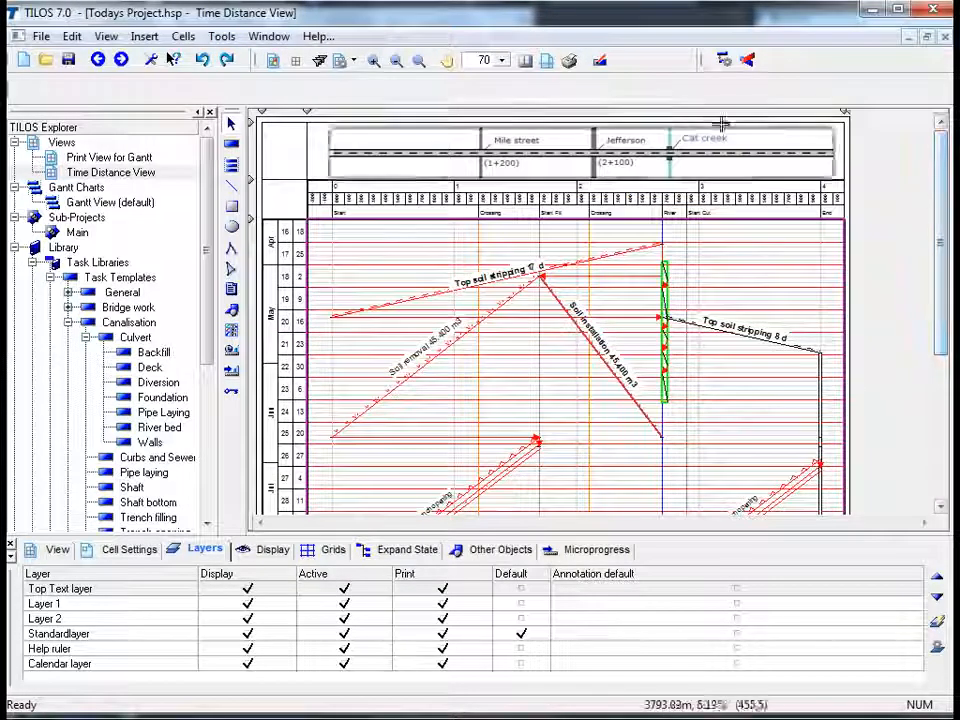
Step: Set the Time Distance View zoom to 100% and show the diagram from its start
{"action": "left_click", "coordinate": [503, 62]}
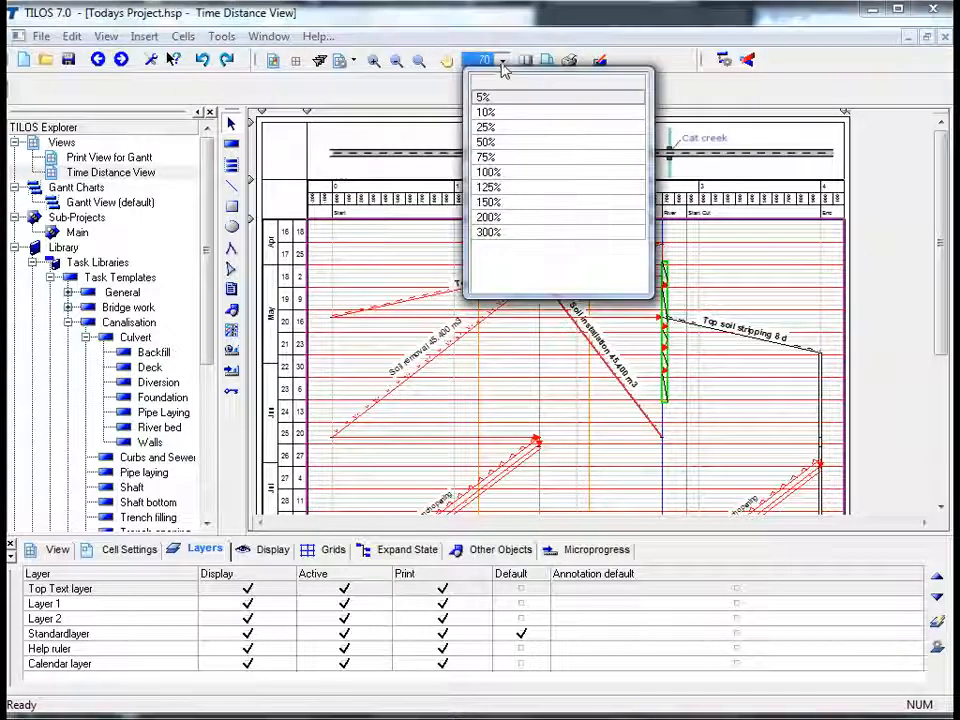
{"action": "left_click", "coordinate": [491, 173]}
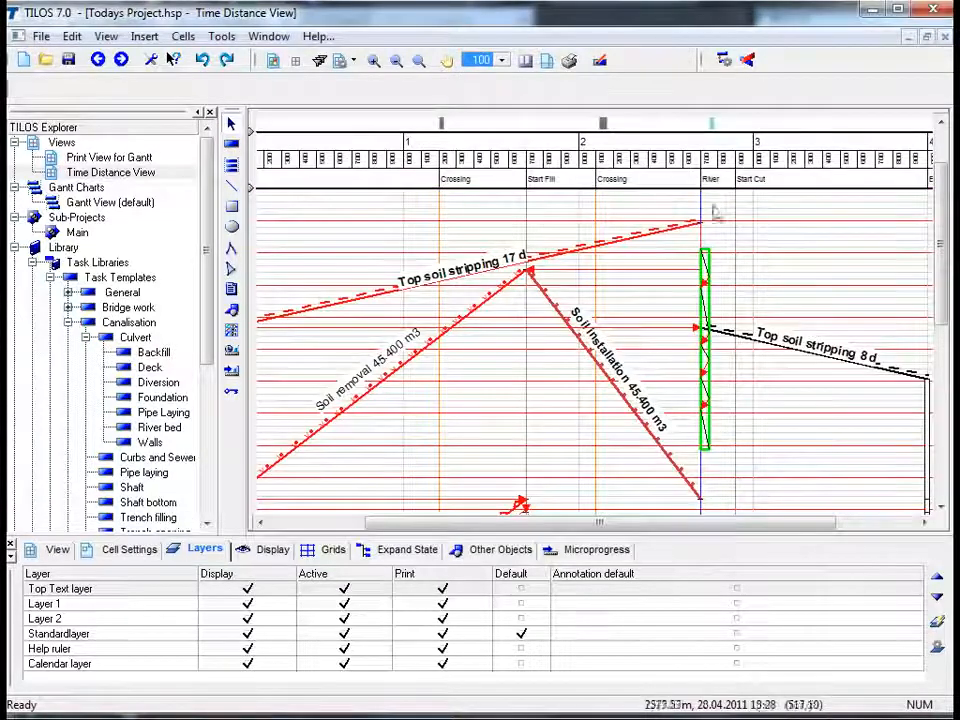
{"action": "left_click_drag", "start_coordinate": [938, 268], "coordinate": [937, 236]}
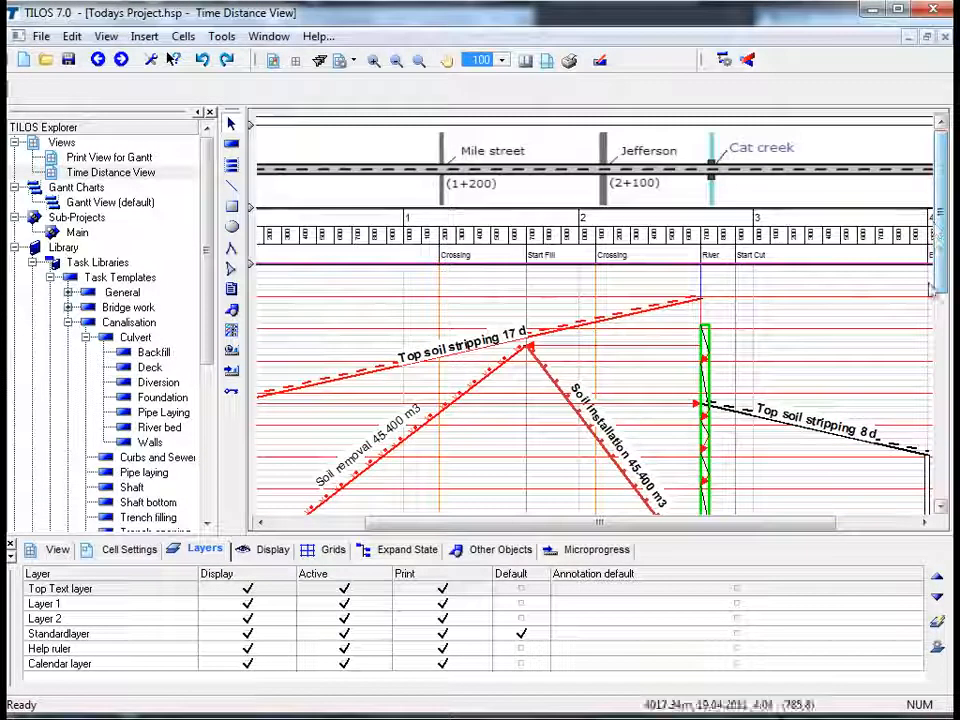
{"action": "left_click_drag", "start_coordinate": [827, 534], "coordinate": [718, 538]}
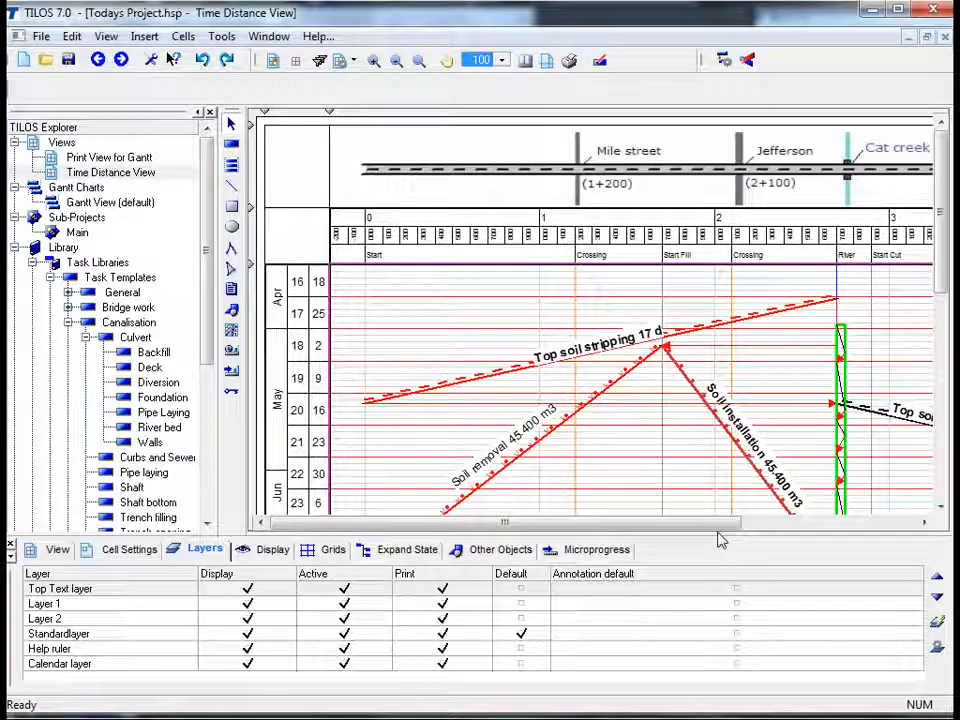